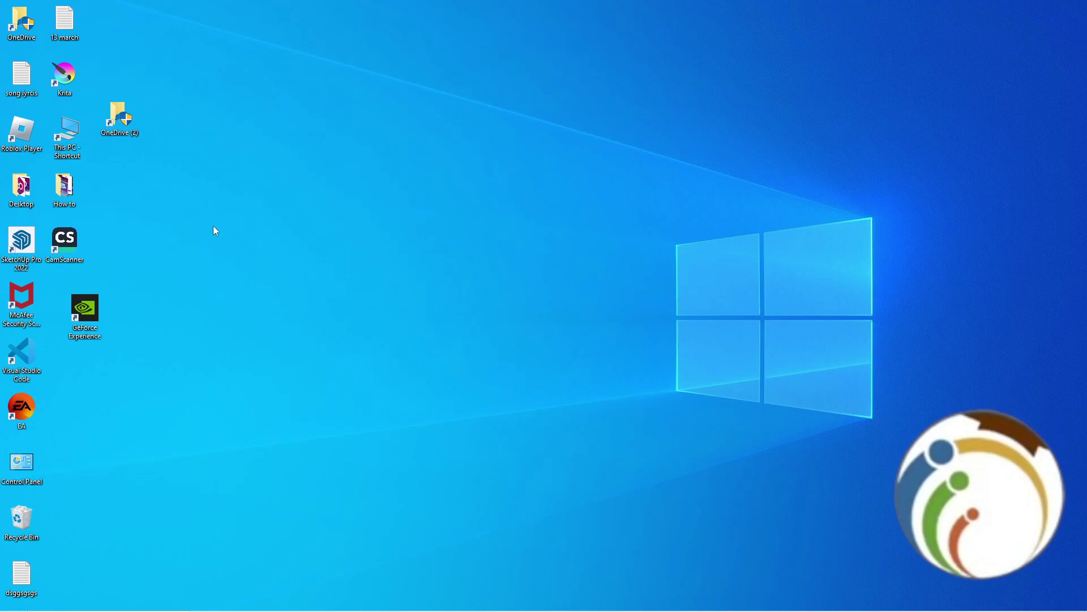
- Launch GeForce Experience from its desktop shortcut to the General settings page
double_click(86, 322)
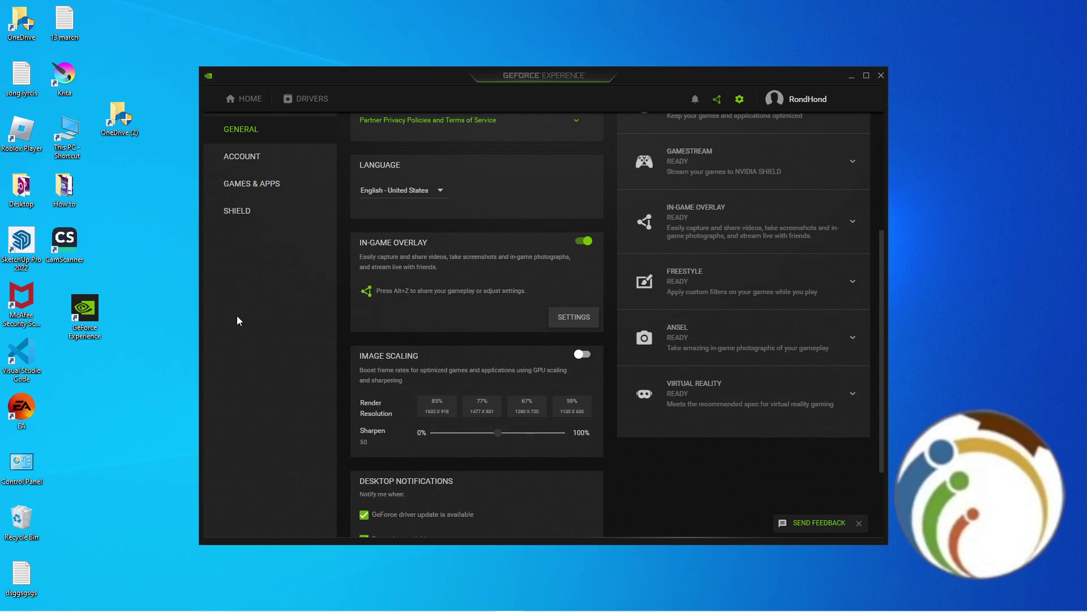
key("alt+z")
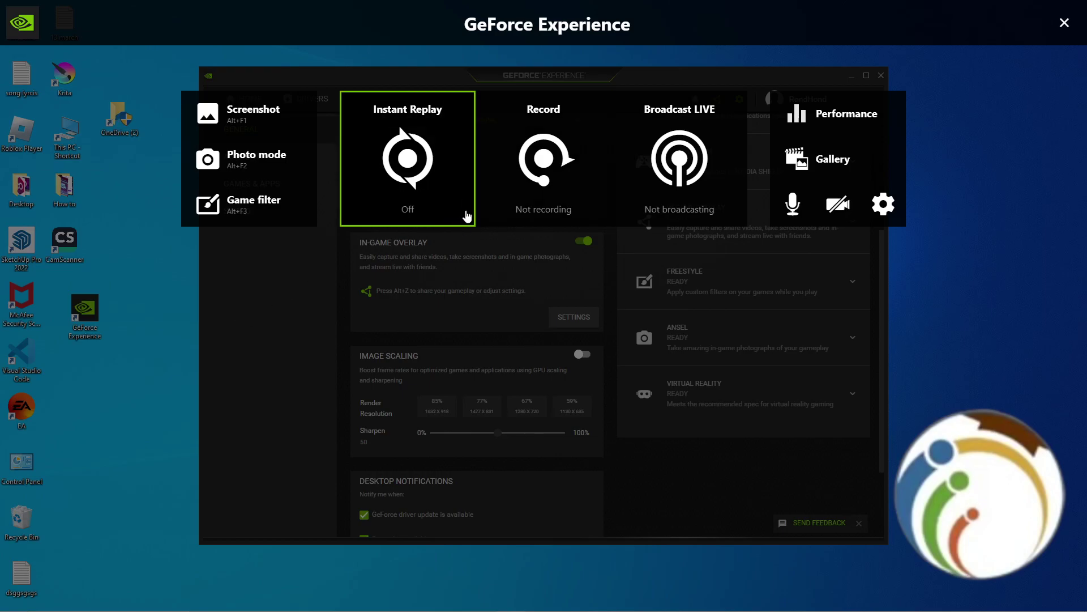
left_click(494, 209)
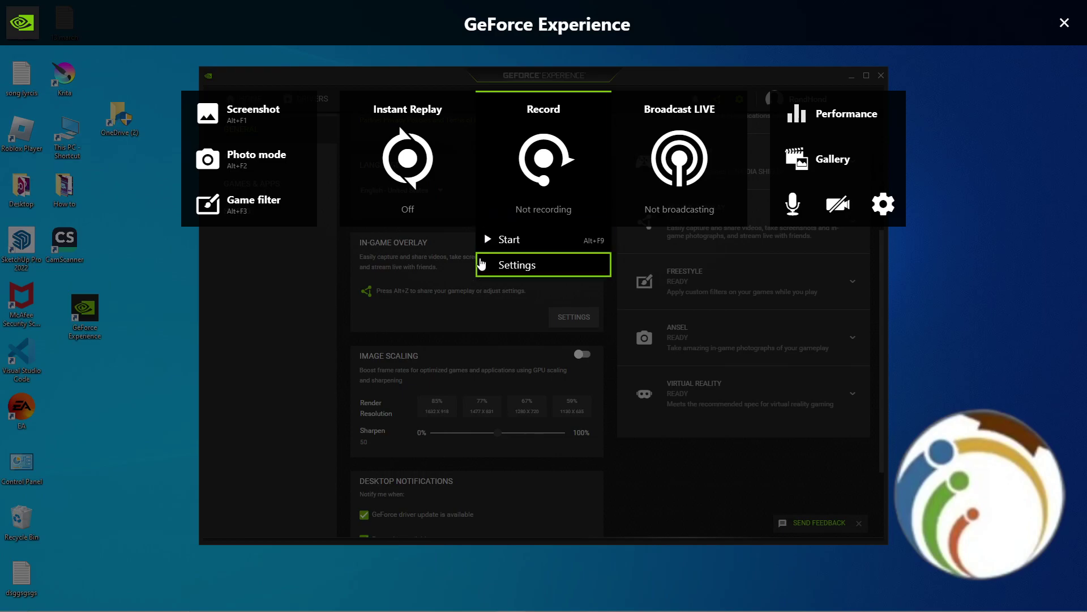
left_click(527, 204)
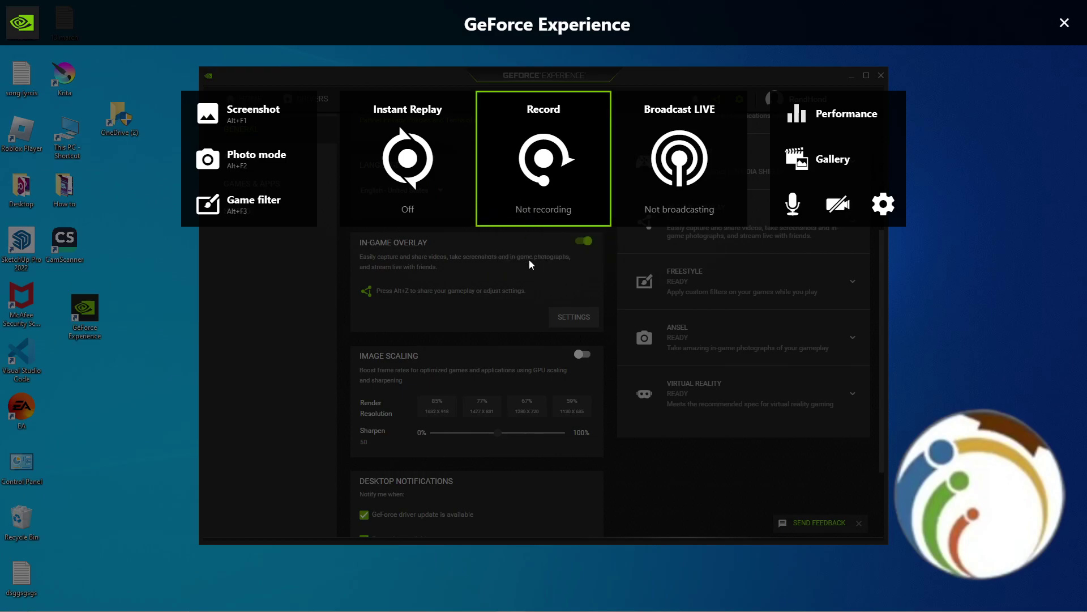
left_click(539, 204)
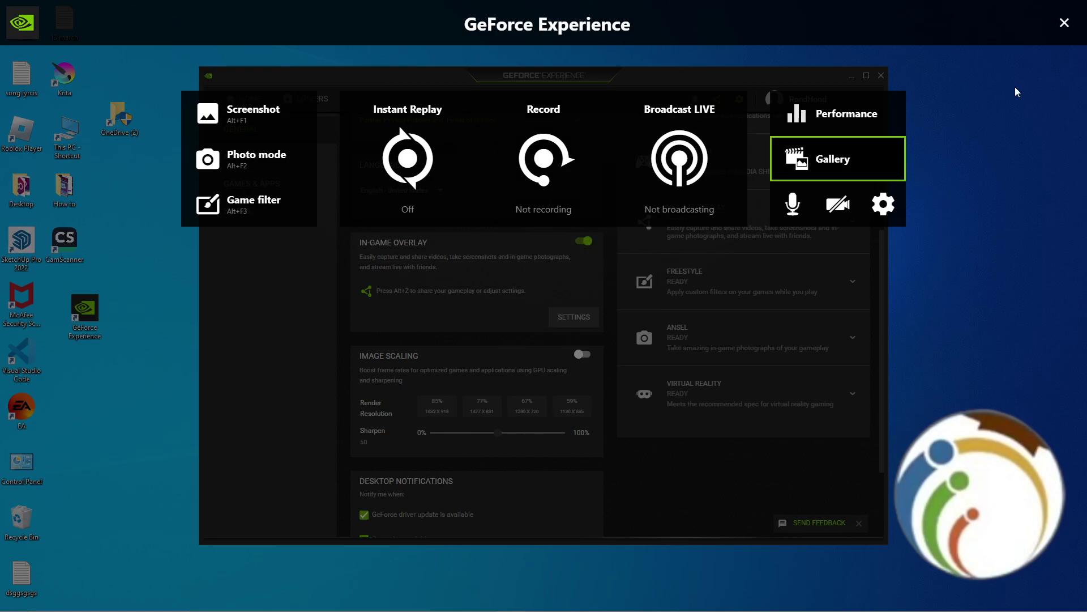
left_click(1065, 24)
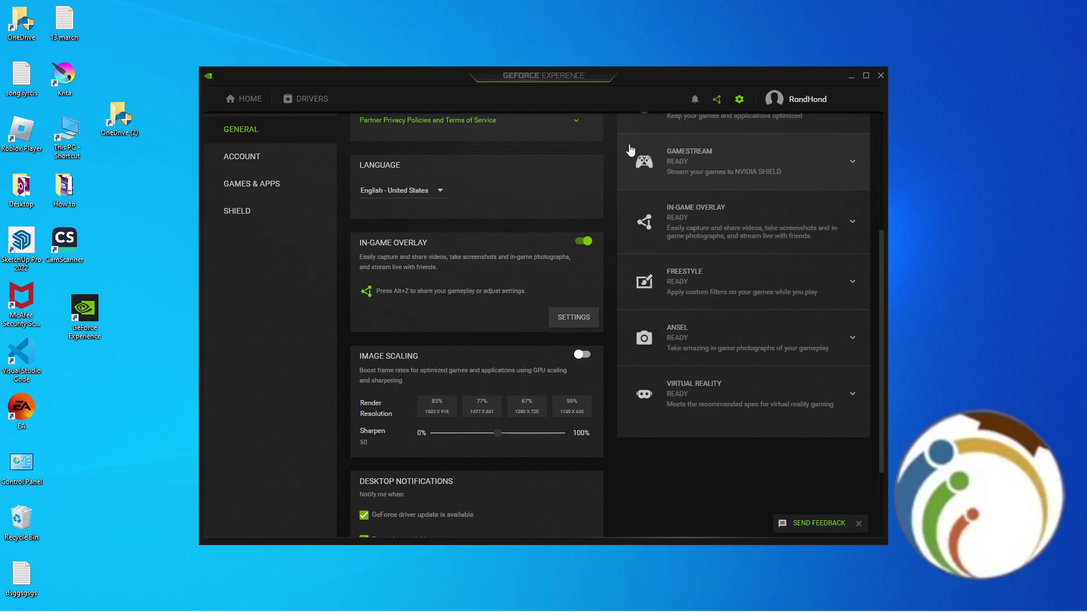
- Start an Alt+F9 recording with desktop capture enabled, then stop and save it
key("alt+F9")
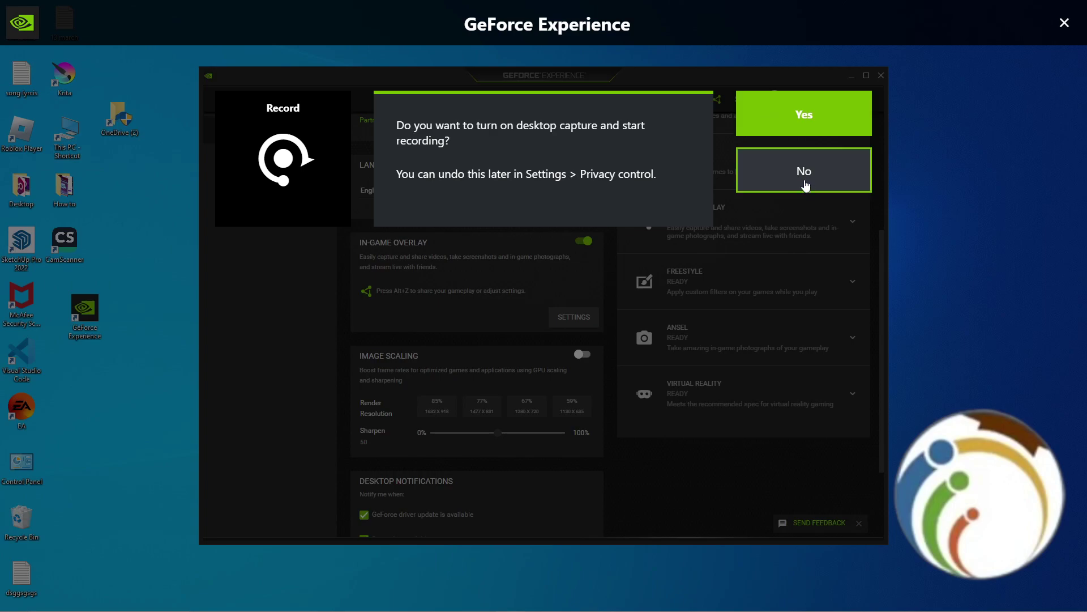
left_click(772, 107)
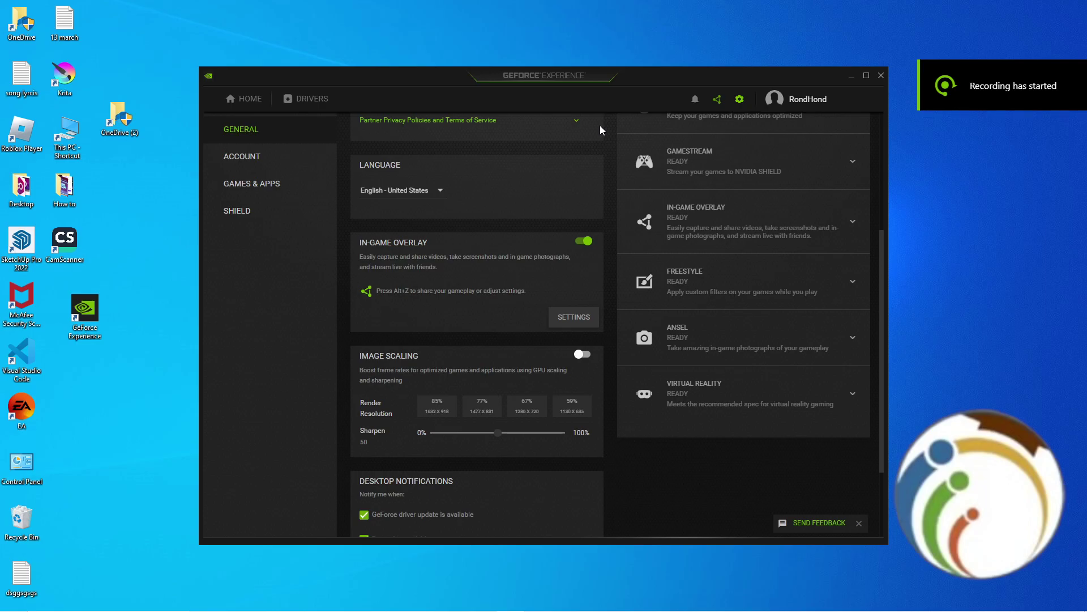
key("alt+F9")
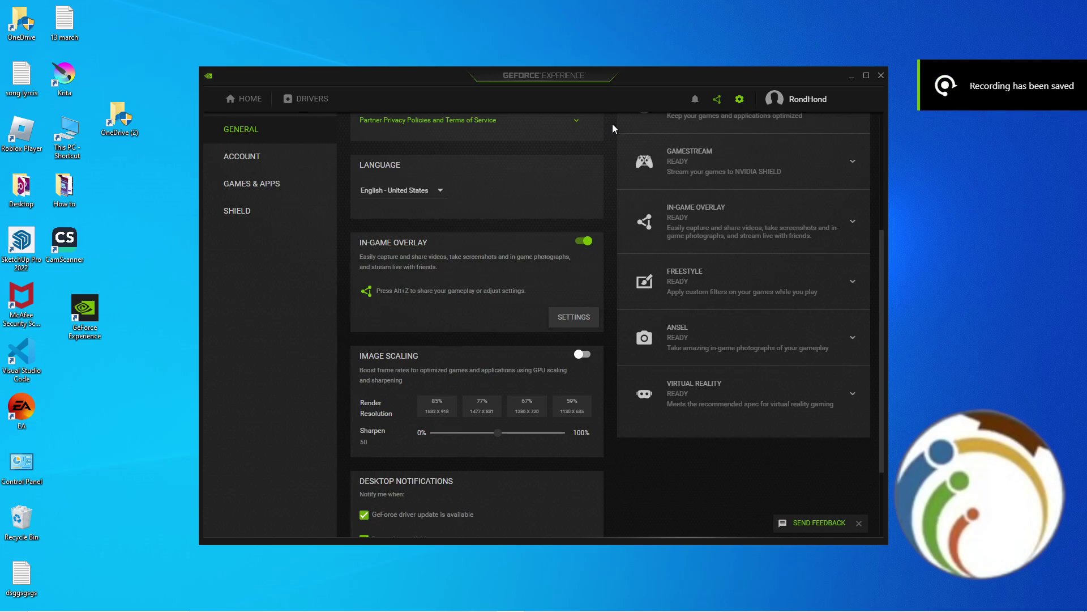